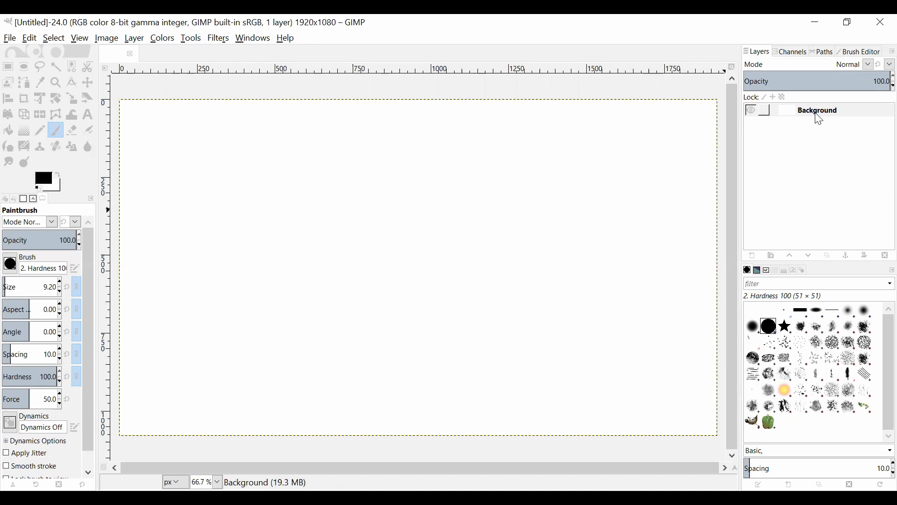
Step: Create a transparent 1920 × 1080 layer named layer2 above the Background
right_click(816, 113)
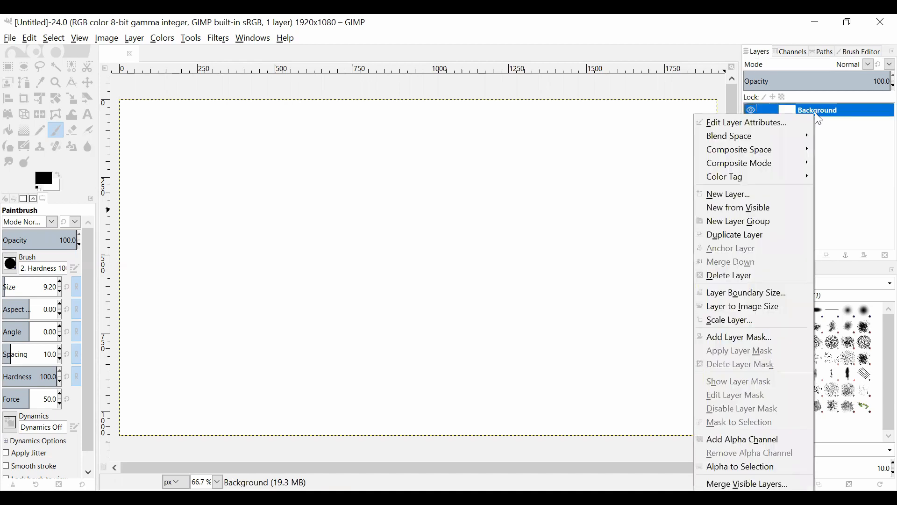
left_click(779, 192)
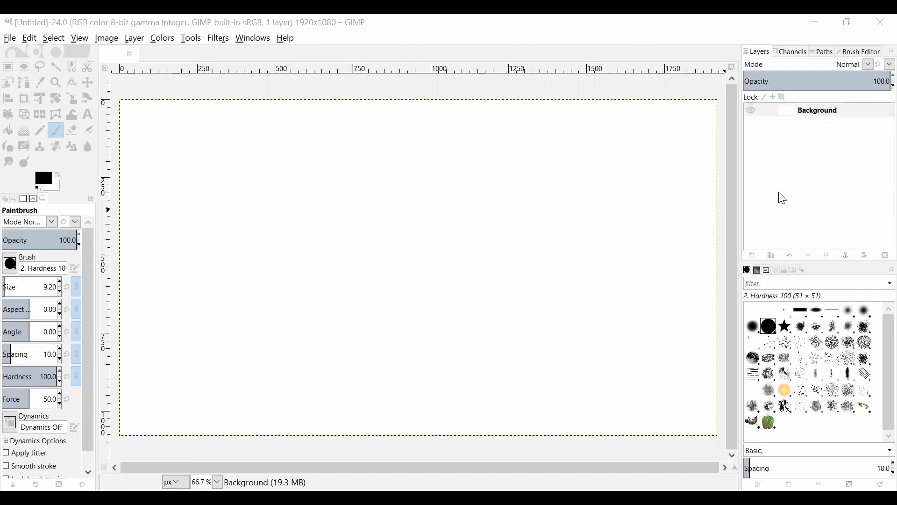
left_click(708, 115)
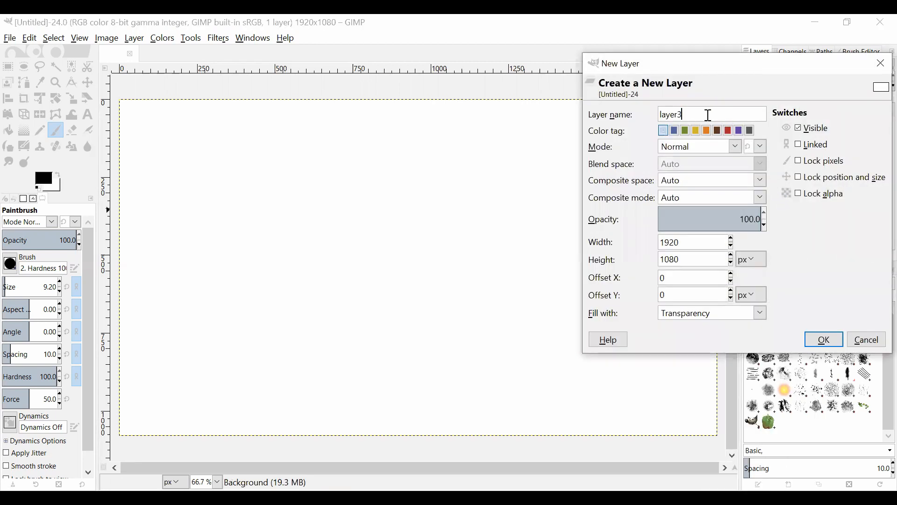
key("BackSpace")
type("2")
left_click(817, 339)
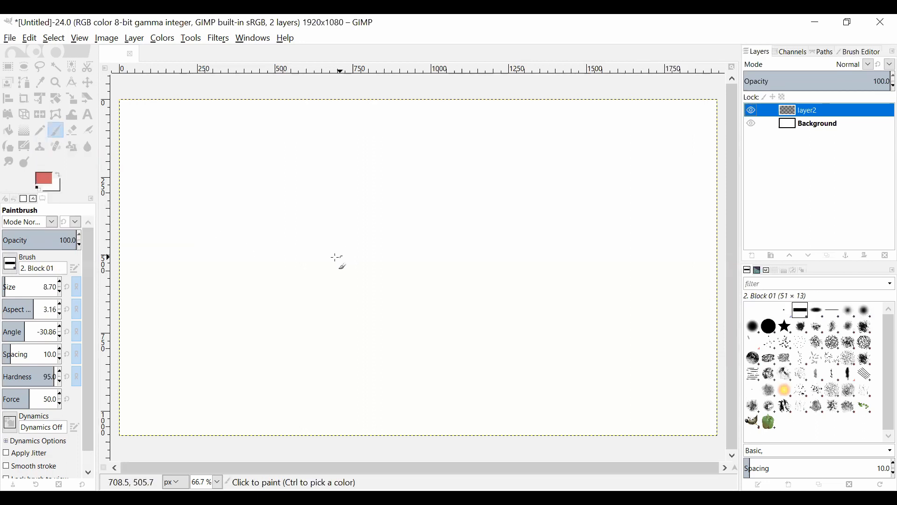
Step: Set the foreground colour to black (000000) and handwrite the letters "a b c" on layer2 with the Paintbrush
left_click(44, 180)
left_click(139, 266)
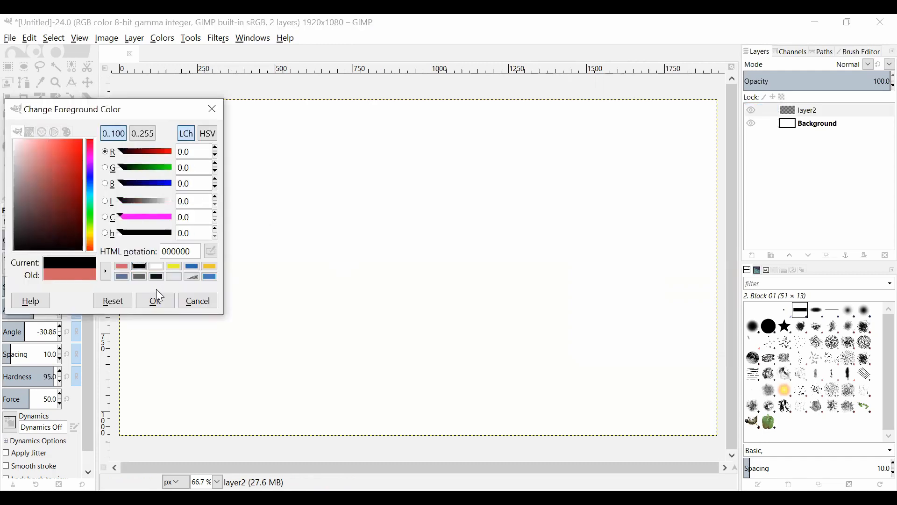
key("Return")
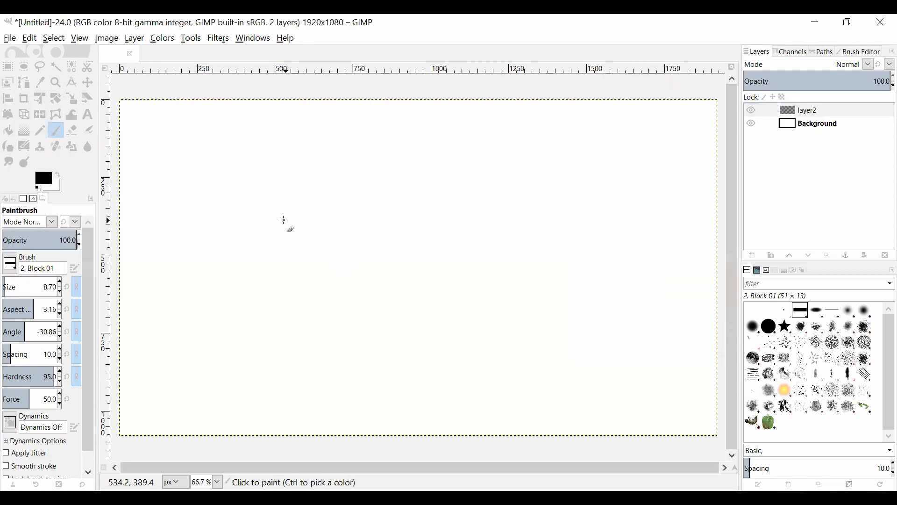
mouse_move(285, 218)
left_mouse_down()
mouse_move(268, 259)
mouse_move(292, 220)
mouse_move(305, 255)
left_mouse_up()
mouse_move(344, 187)
left_mouse_down()
mouse_move(331, 248)
mouse_move(342, 226)
mouse_move(366, 239)
mouse_move(330, 260)
left_mouse_up()
mouse_move(424, 230)
left_mouse_down()
mouse_move(385, 253)
mouse_move(426, 256)
left_mouse_up()
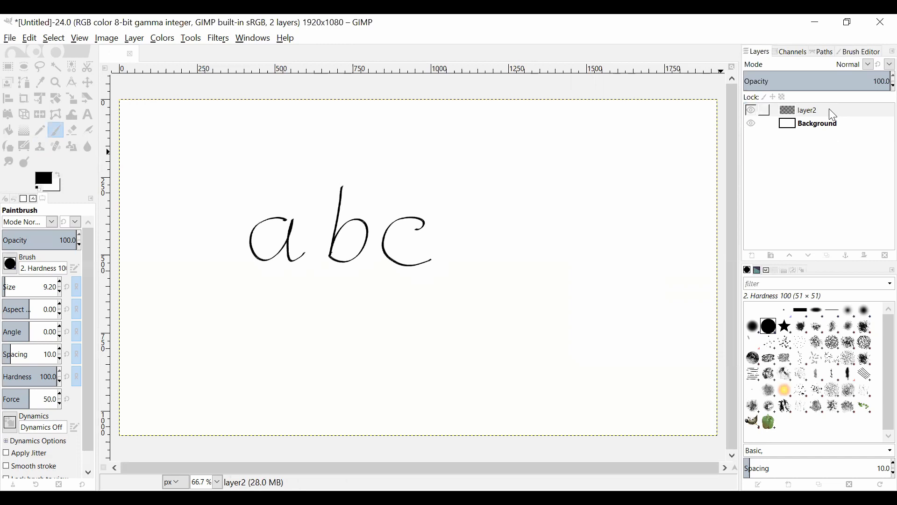
Step: Hide and show the Background layer twice to examine the transparent area around the letters on layer2
left_click(753, 124)
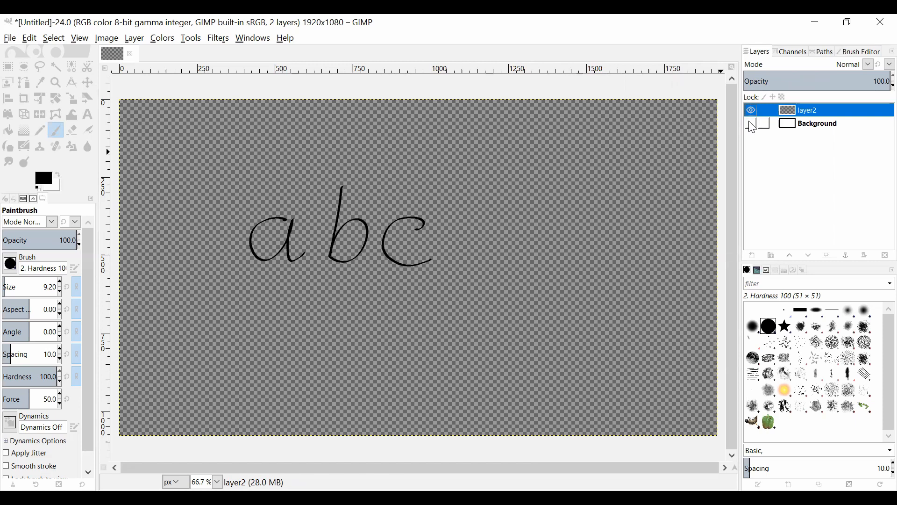
left_click(754, 124)
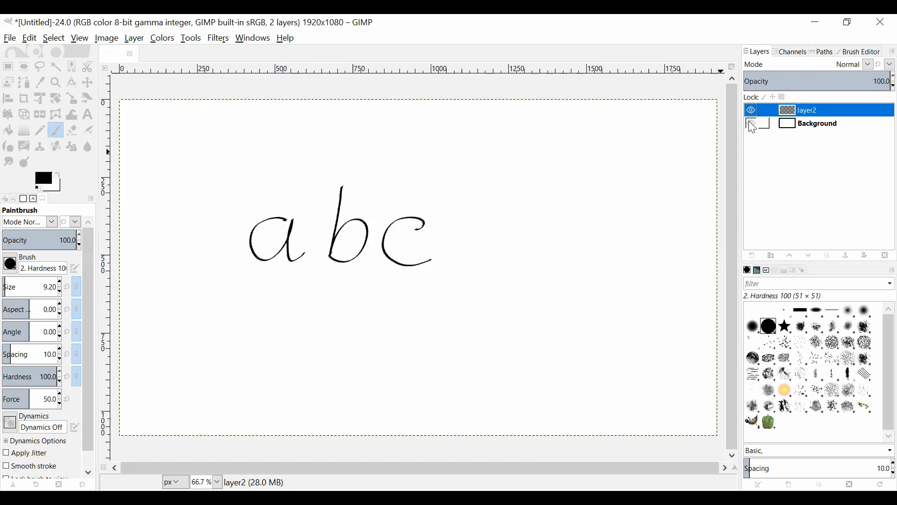
left_click(753, 125)
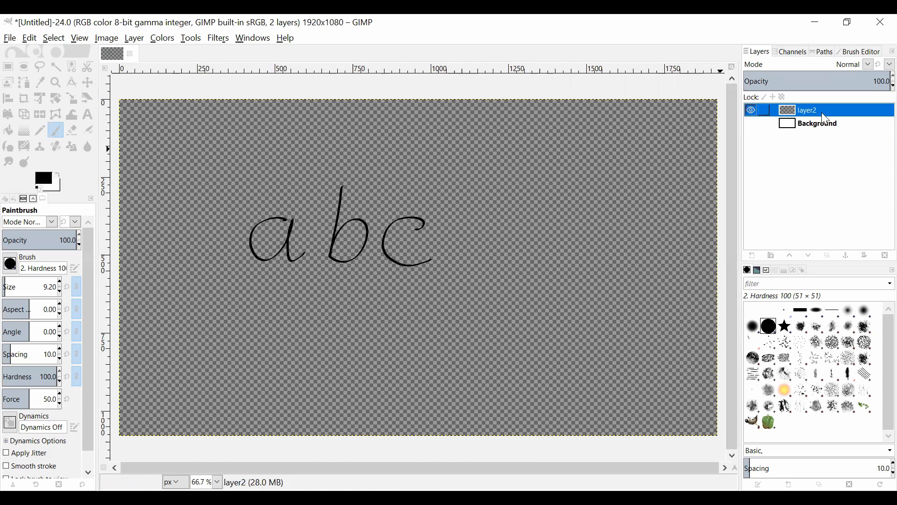
left_click(751, 124)
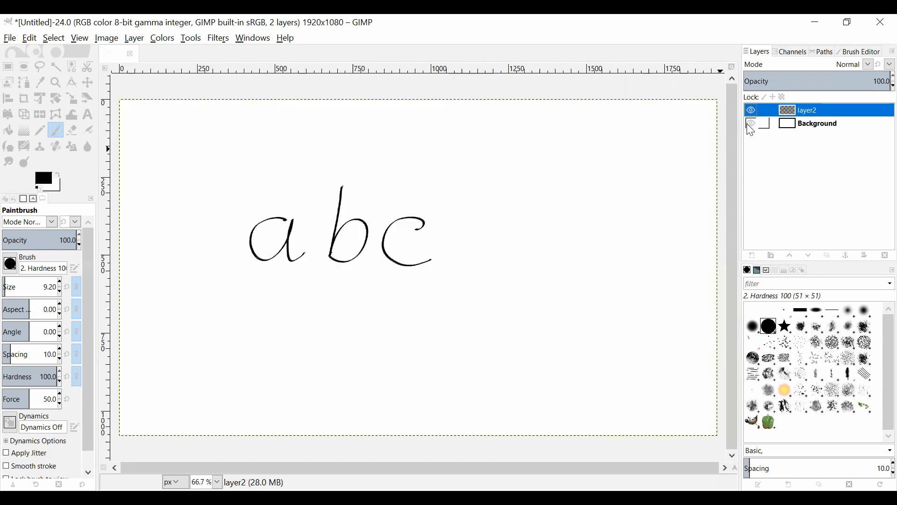
Step: Create another transparent 1920 × 1080 layer named layer3 above layer2
left_click(751, 255)
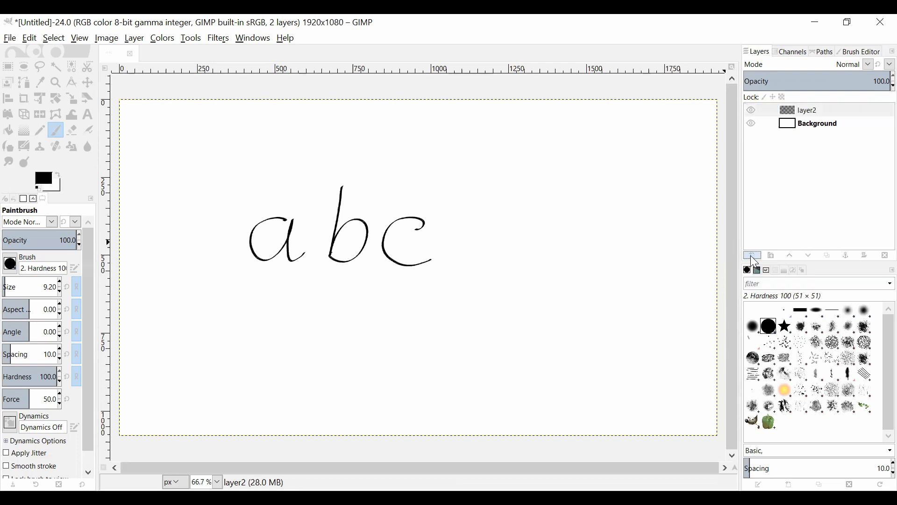
left_click(698, 179)
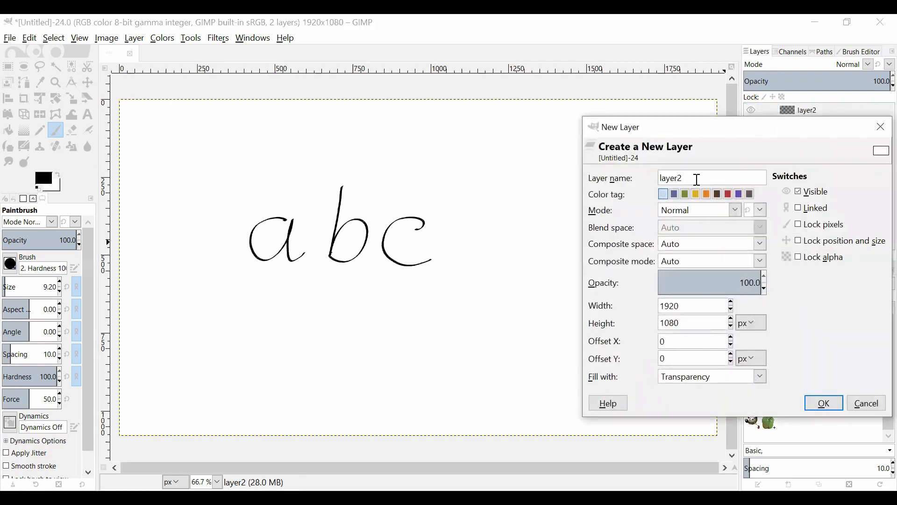
key("BackSpace")
type("3")
left_click(832, 407)
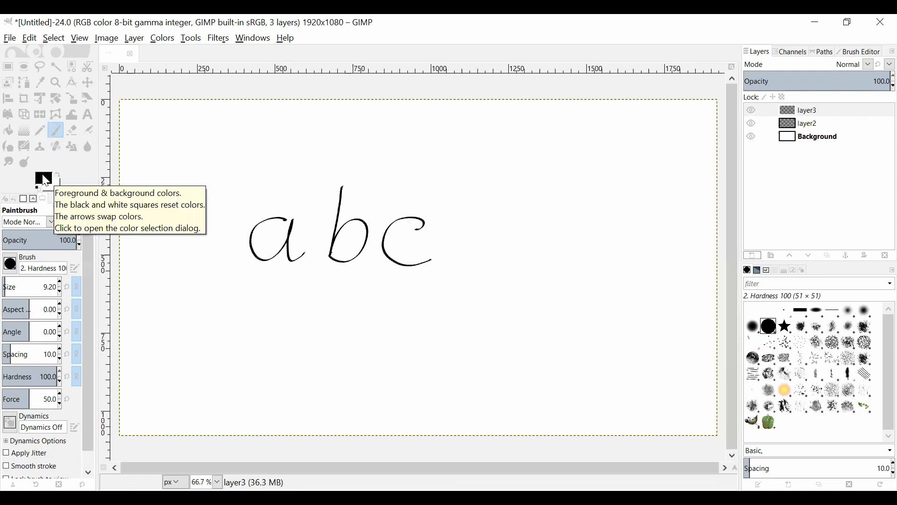
Step: Set the foreground colour to blue (2b6ab1) and the Paintbrush size to 121.47
left_click(45, 181)
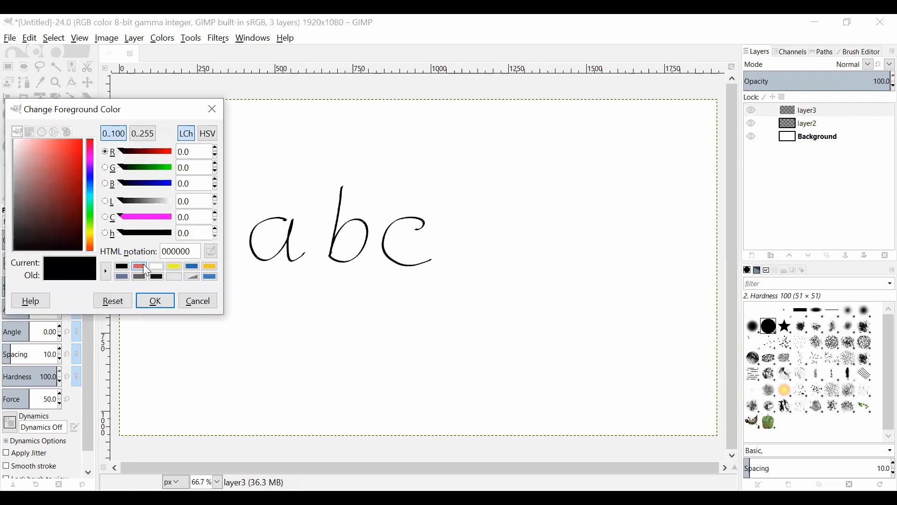
left_click(196, 267)
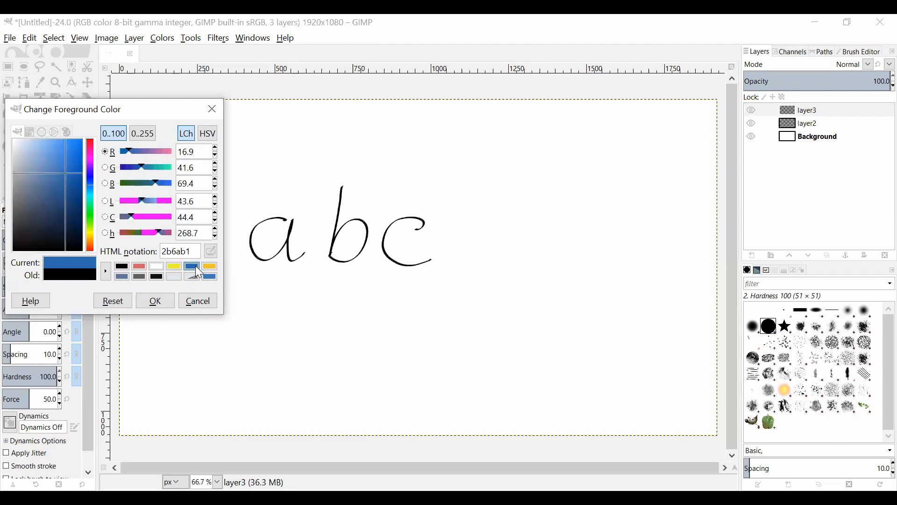
left_click(161, 304)
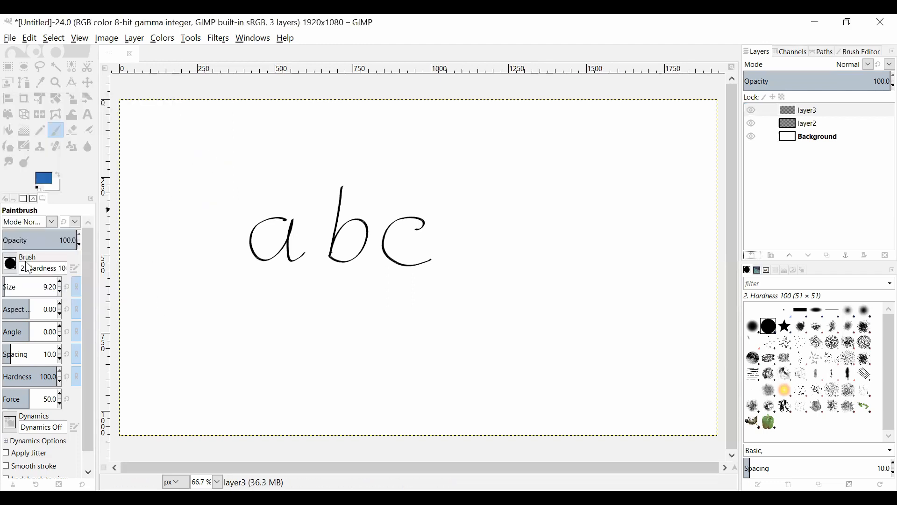
left_click(14, 285)
left_click_drag(14, 286, 17, 285)
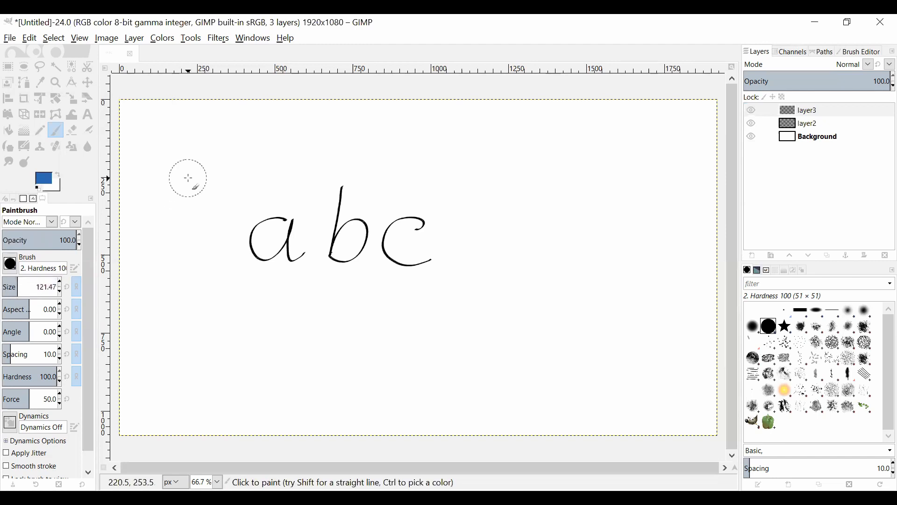
Step: Paint fourteen separate blue dots across layer3 around the letters, and reduce the brush size to 38.08
left_click(161, 146)
left_click(281, 148)
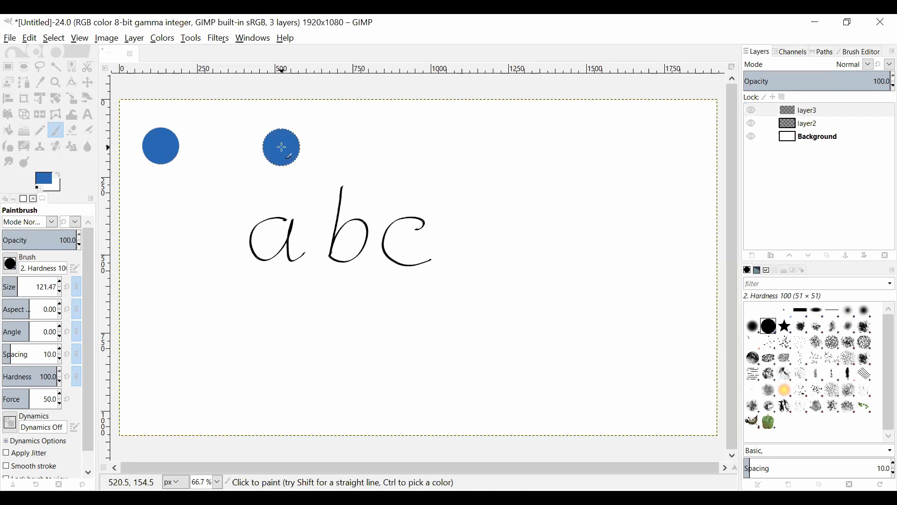
left_click(429, 159)
left_click(569, 176)
left_click(573, 279)
left_click(478, 327)
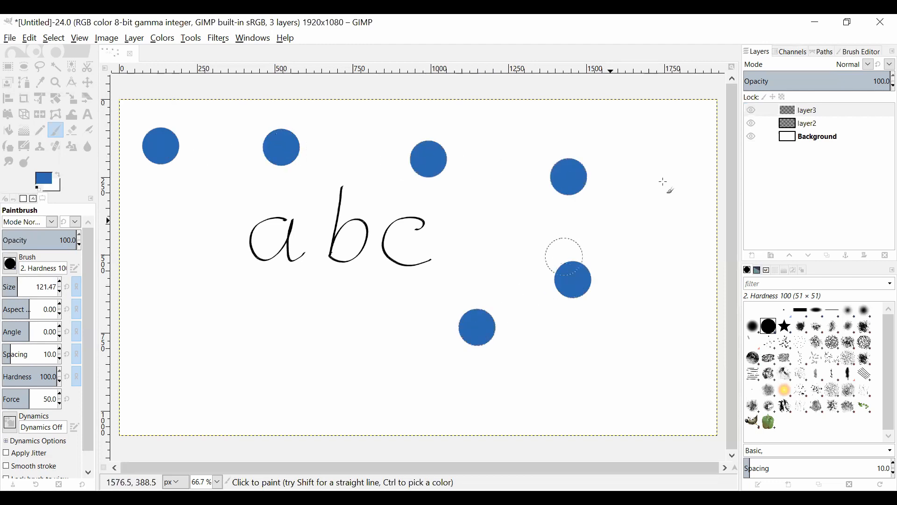
left_click(672, 162)
left_click(669, 268)
left_click(624, 356)
left_click(378, 366)
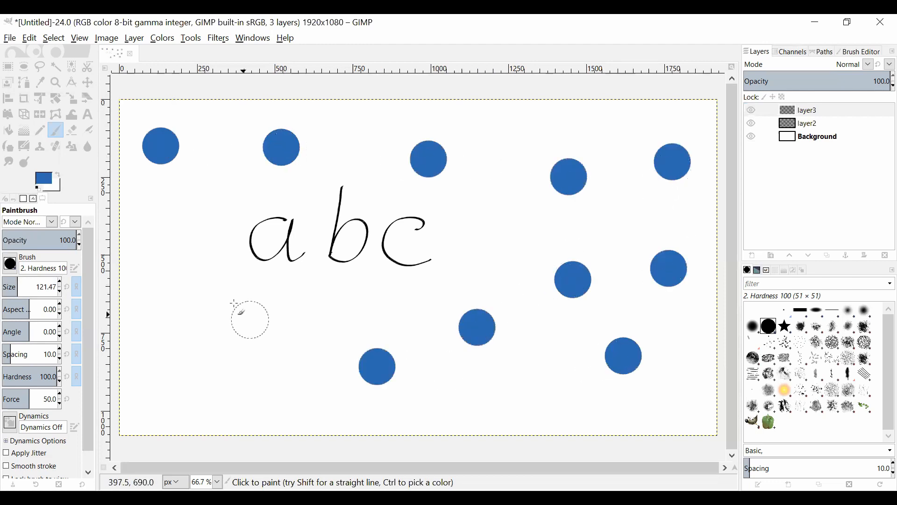
left_click(227, 300)
left_click(209, 234)
left_click(454, 223)
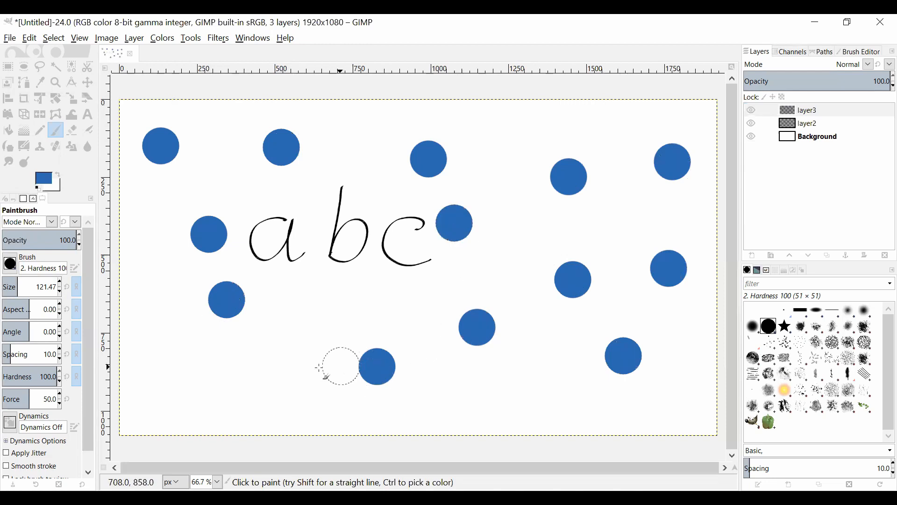
left_click(231, 385)
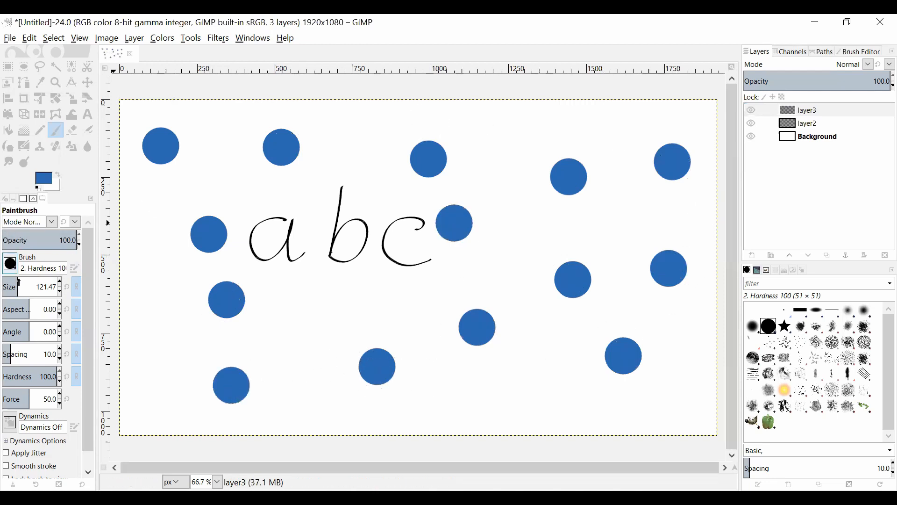
left_click_drag(17, 286, 9, 289)
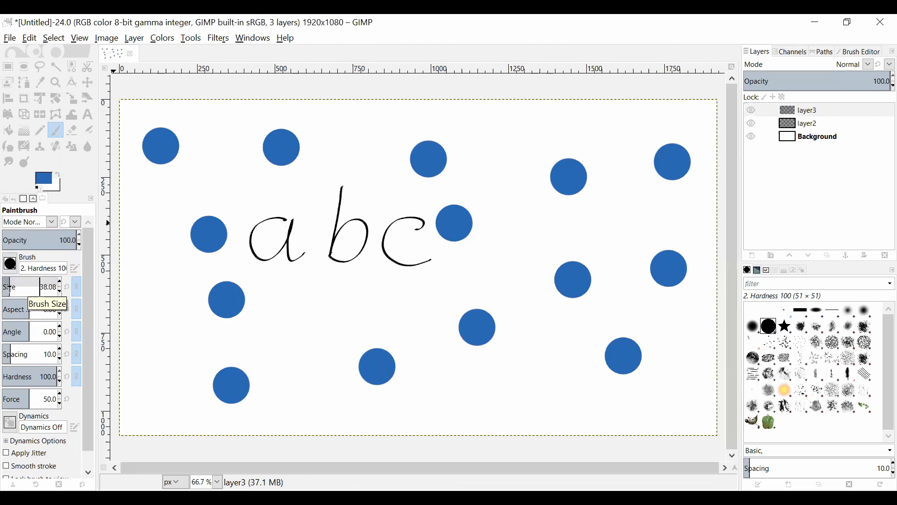
Step: Hide layer3 and layer2 in turn to view the plain Background on its own
left_click(752, 112)
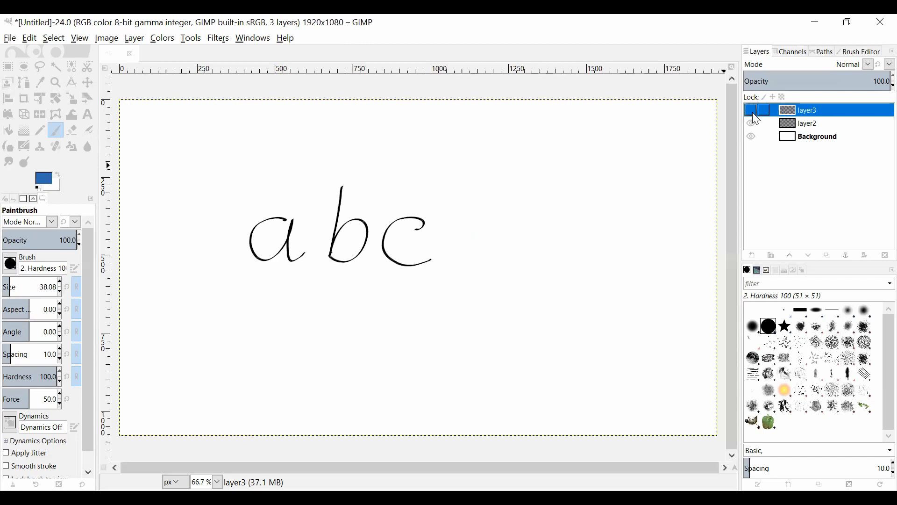
left_click(751, 123)
left_click(752, 124)
left_click(752, 124)
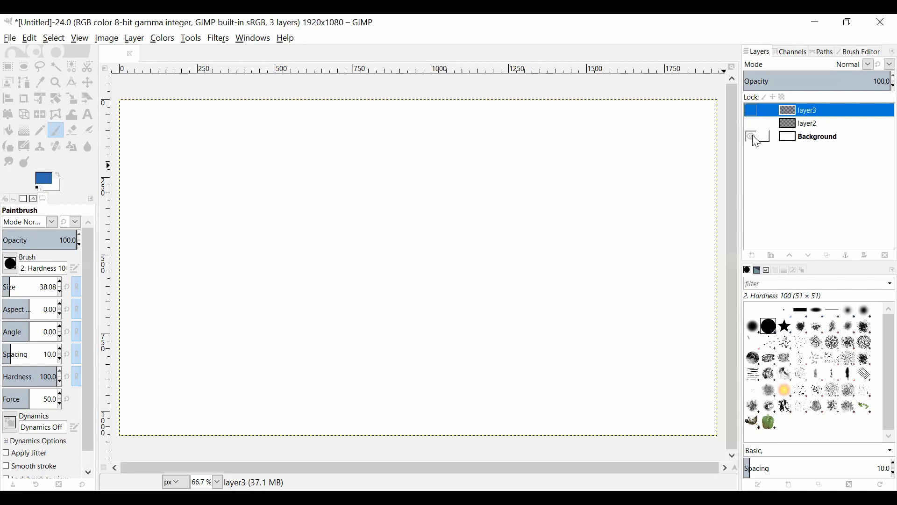
Step: Show layer3 alone over the Background to view the dots, and make layer2 visible again as well
left_click(753, 113)
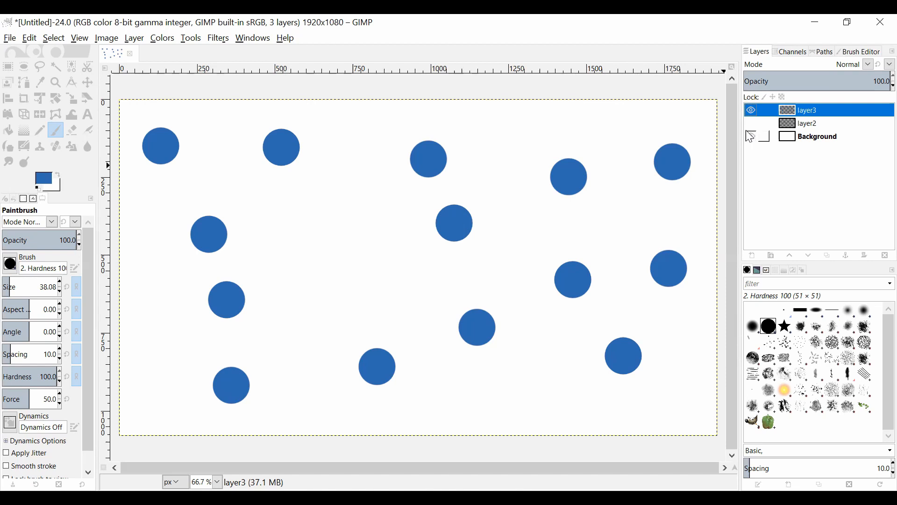
left_click(751, 137)
left_click(10, 38)
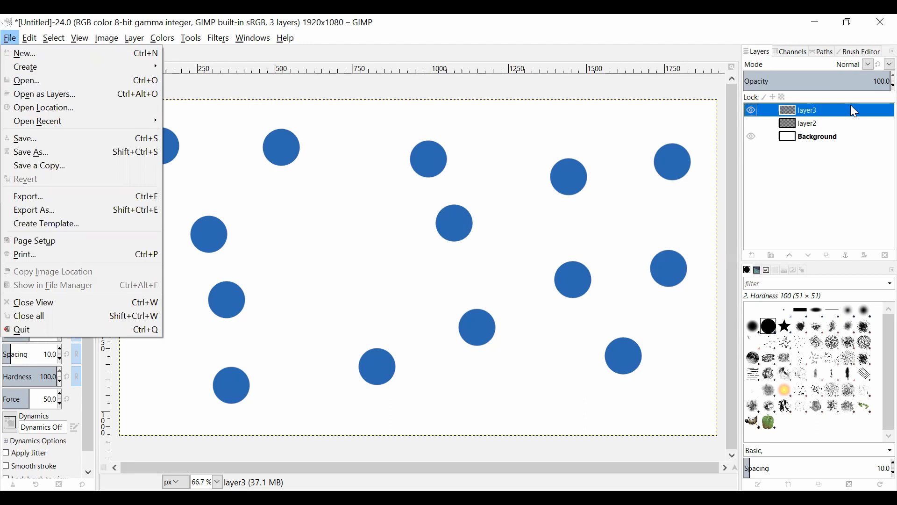
left_click(737, 88)
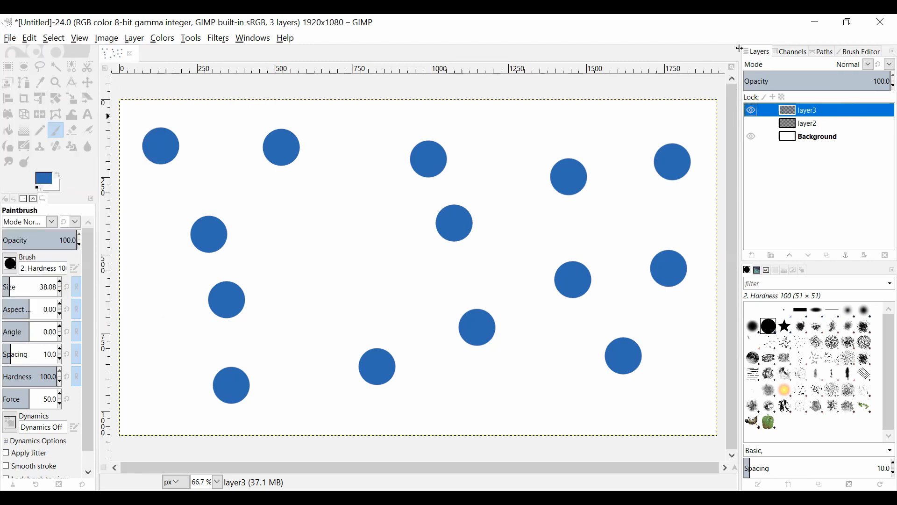
left_click(755, 124)
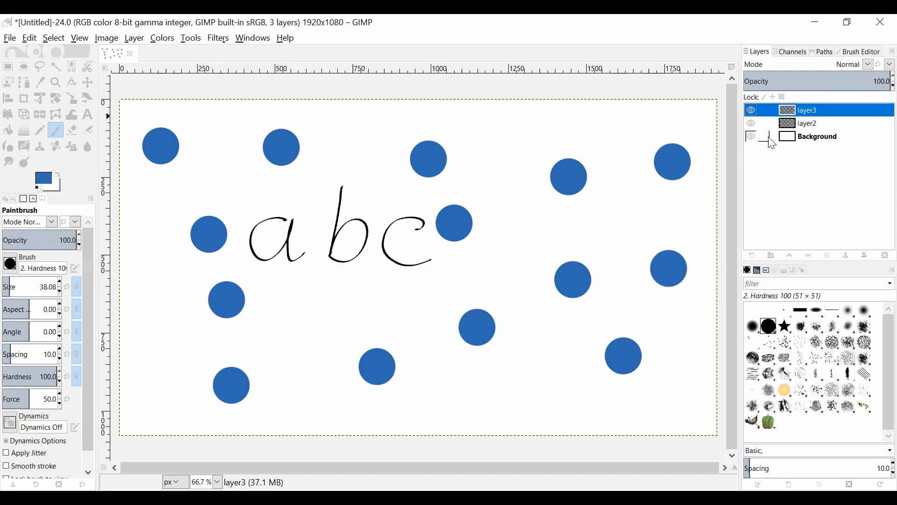
Step: Link layer3 and layer2 and move them together slightly up and to the right with the Move tool
left_click(766, 112)
left_click(766, 124)
left_click(93, 86)
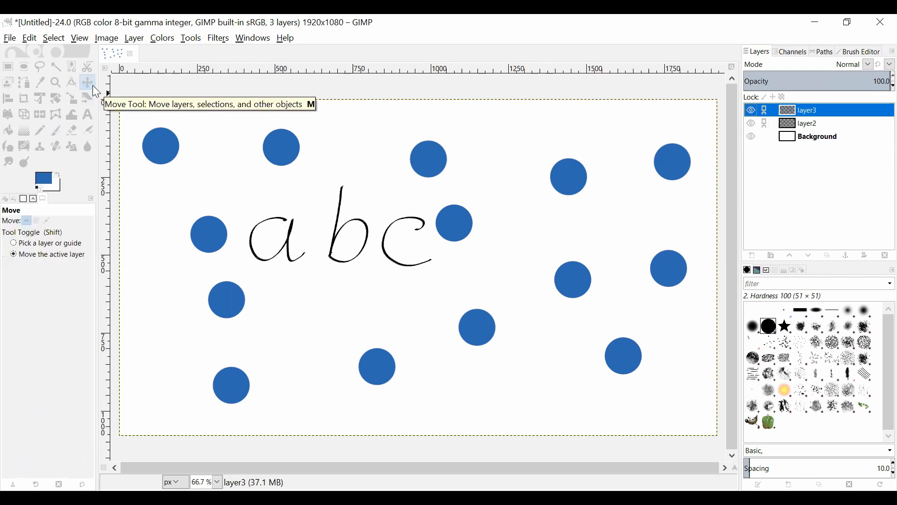
left_click(766, 125)
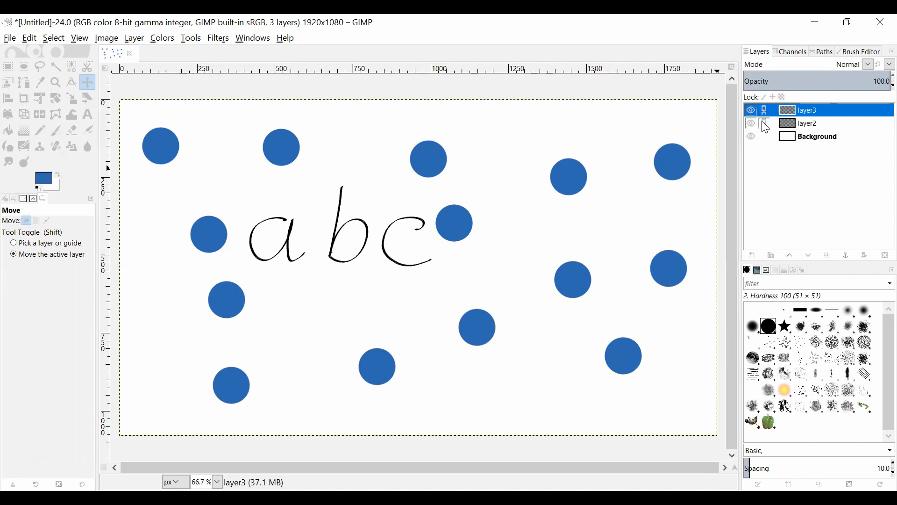
mouse_move(405, 191)
left_mouse_down()
mouse_move(403, 182)
mouse_move(365, 175)
mouse_move(342, 190)
mouse_move(347, 217)
mouse_move(422, 242)
mouse_move(467, 154)
mouse_move(388, 161)
mouse_move(430, 235)
mouse_move(445, 154)
mouse_move(380, 194)
mouse_move(453, 215)
mouse_move(425, 115)
mouse_move(369, 178)
mouse_move(430, 226)
mouse_move(415, 180)
left_mouse_up()
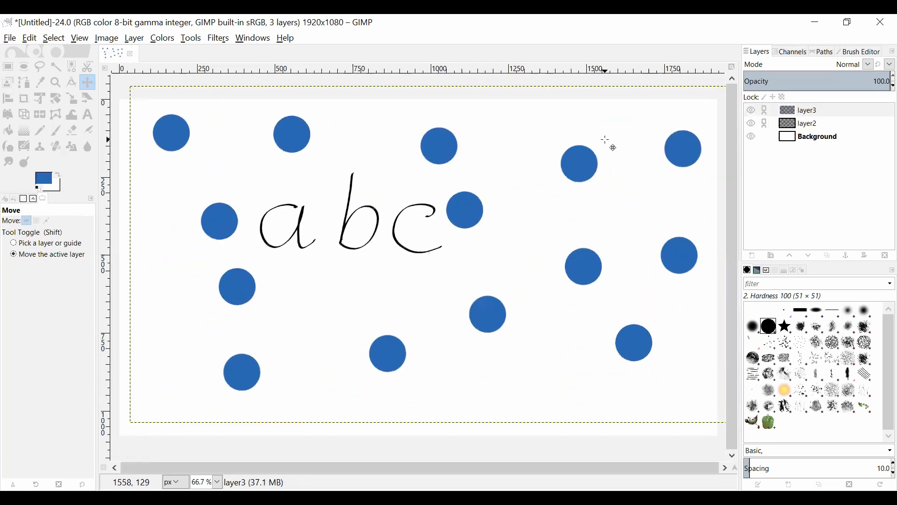
Step: Unlink layer3 and layer2 and move only layer3 about 116 px left and 14 px down
left_click(762, 111)
left_click(764, 123)
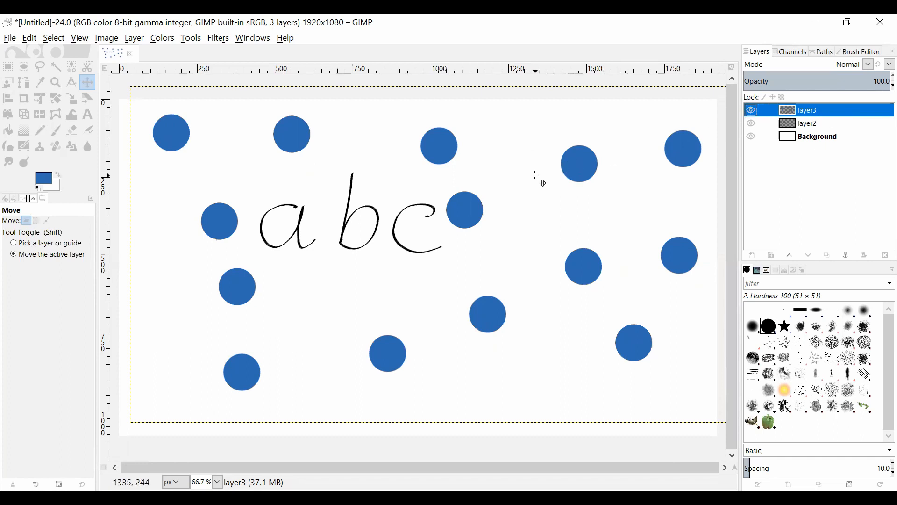
left_click_drag(536, 177, 500, 180)
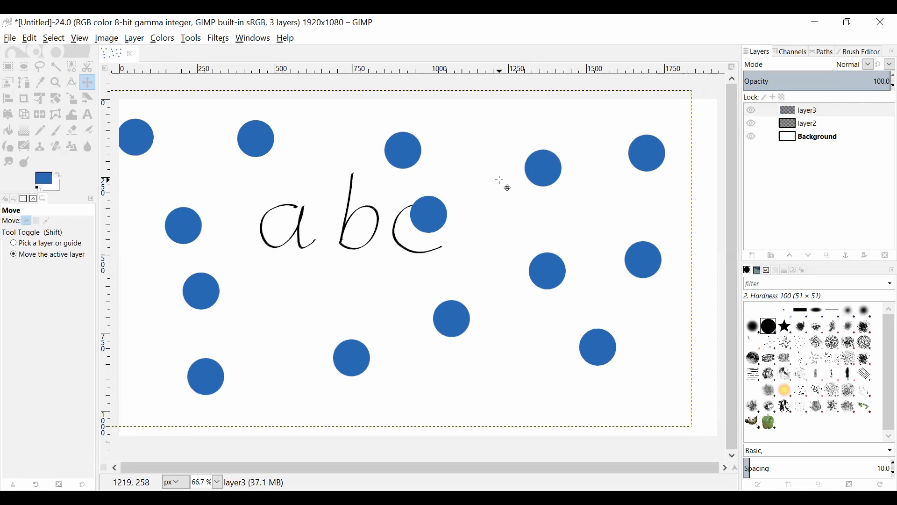
Step: Raise layer2 above layer3 and scale it proportionally from its upper-left corner to 1644 × 925 px
left_click(808, 124)
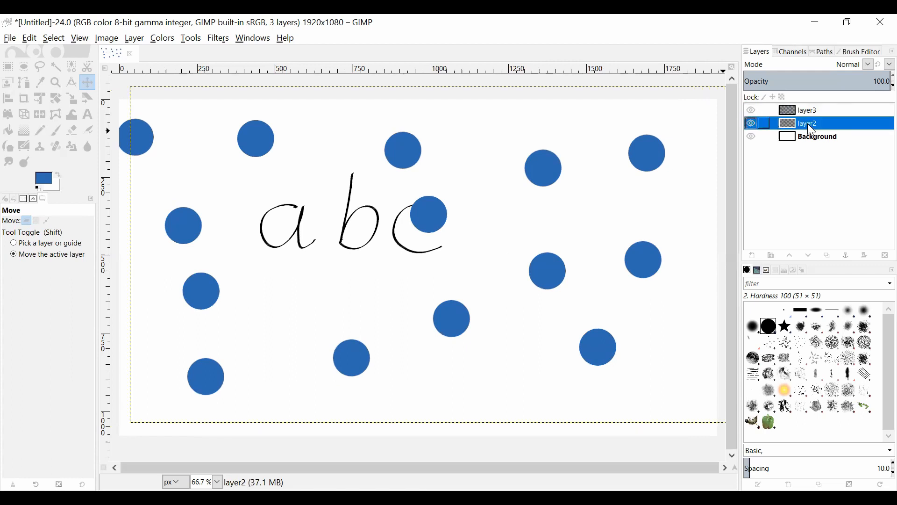
left_click(792, 256)
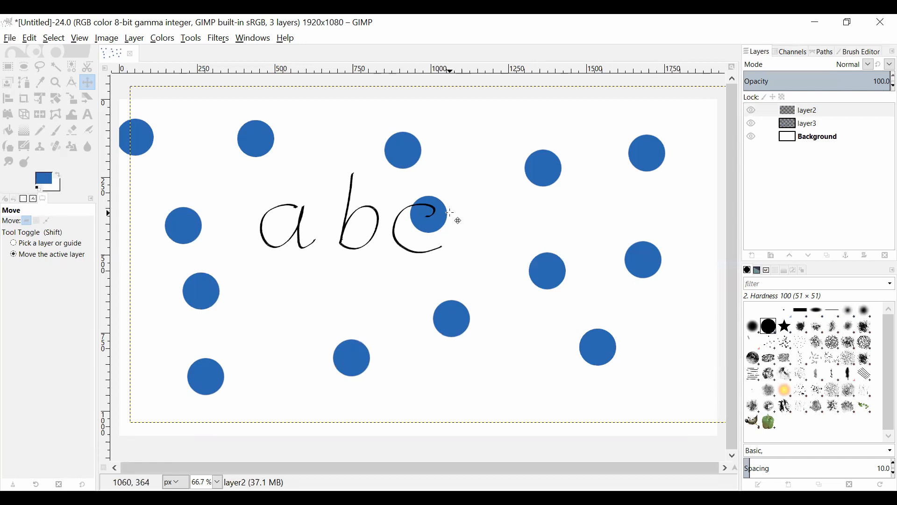
left_click(73, 101)
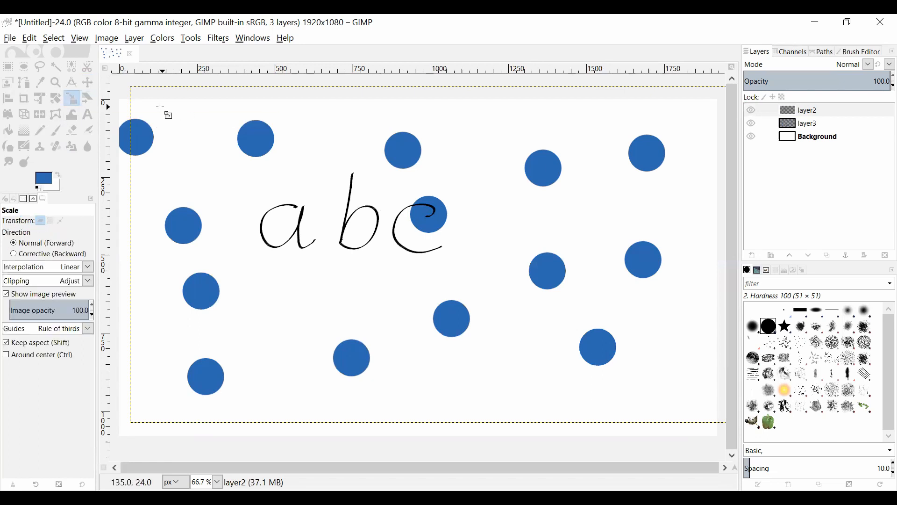
left_click_drag(150, 109, 206, 153)
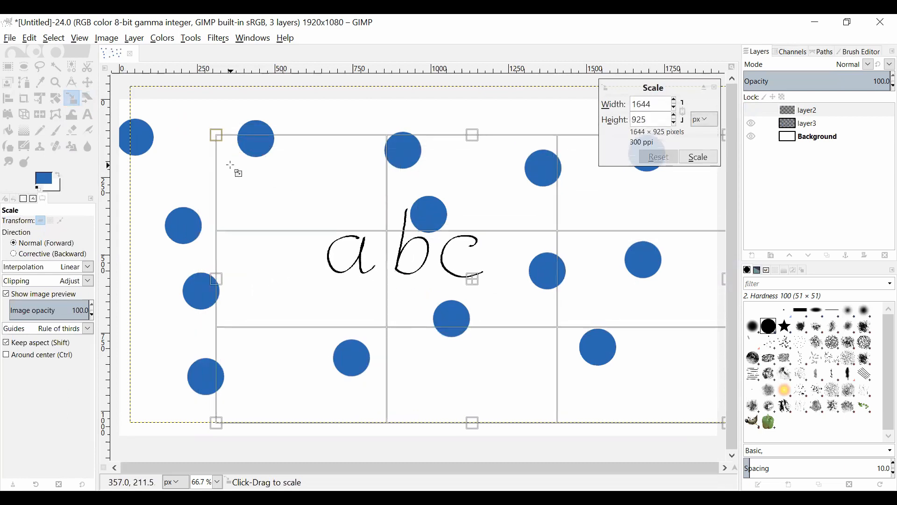
left_click(701, 157)
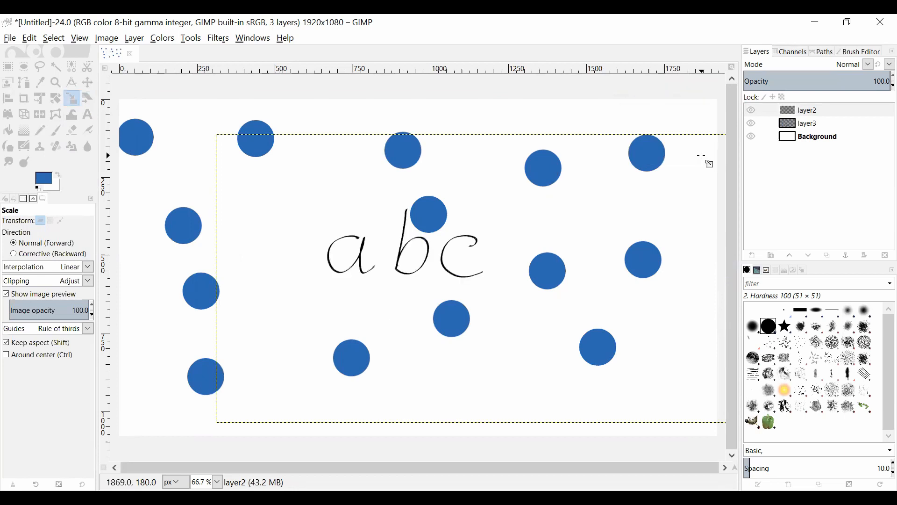
Step: Link layer2 and layer3 and scale them down together from the upper-left corner, with layer2 at 1262 × 710 px
left_click(765, 111)
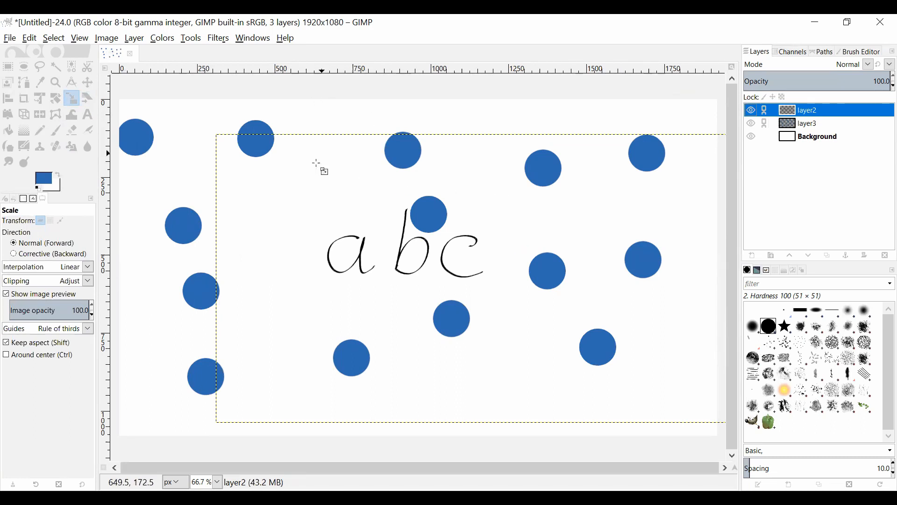
left_click_drag(175, 141, 340, 194)
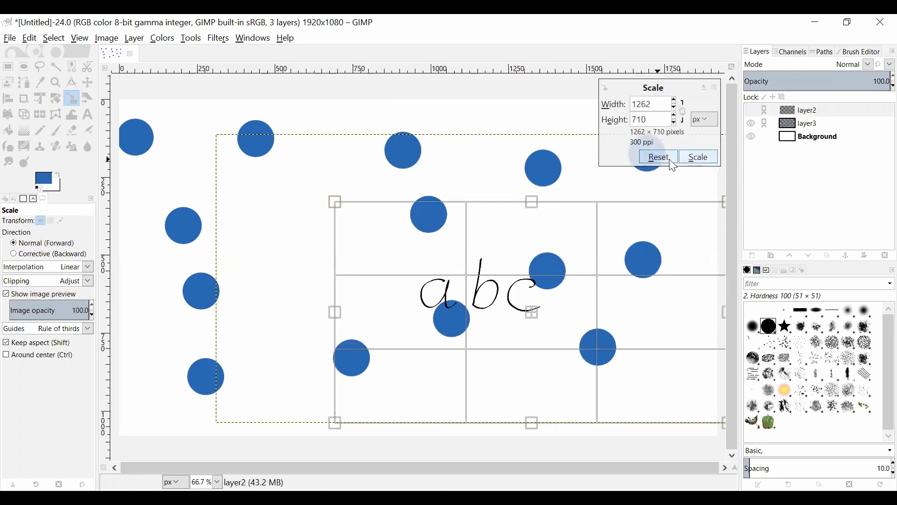
left_click(698, 157)
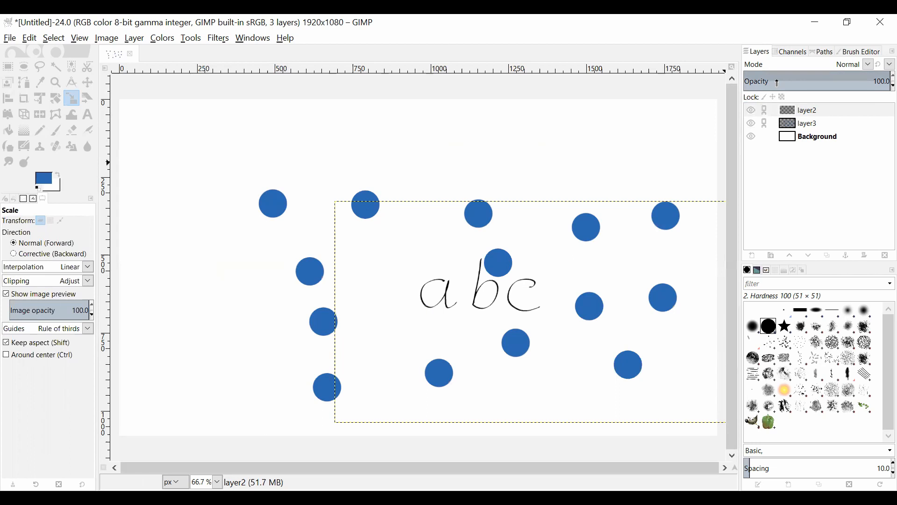
Step: Set the opacity of layer3 to 50
left_click(812, 125)
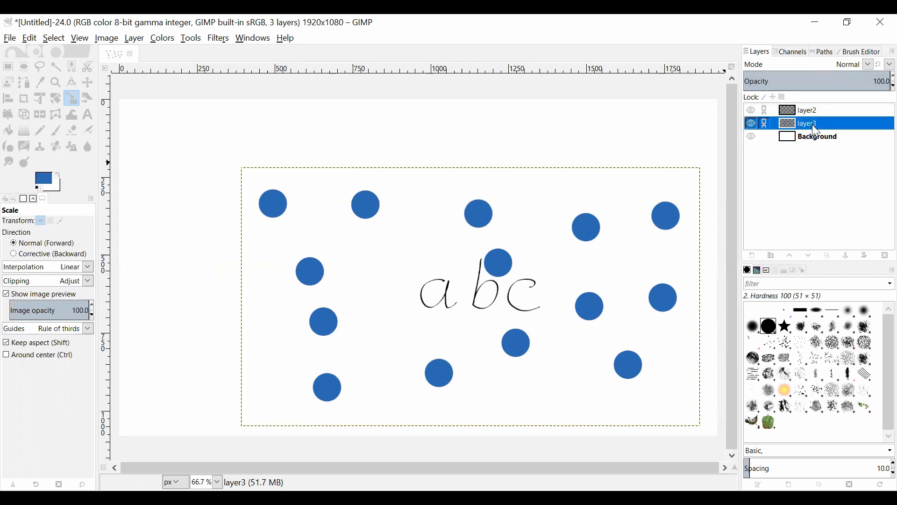
left_click(880, 81)
key("BackSpace")
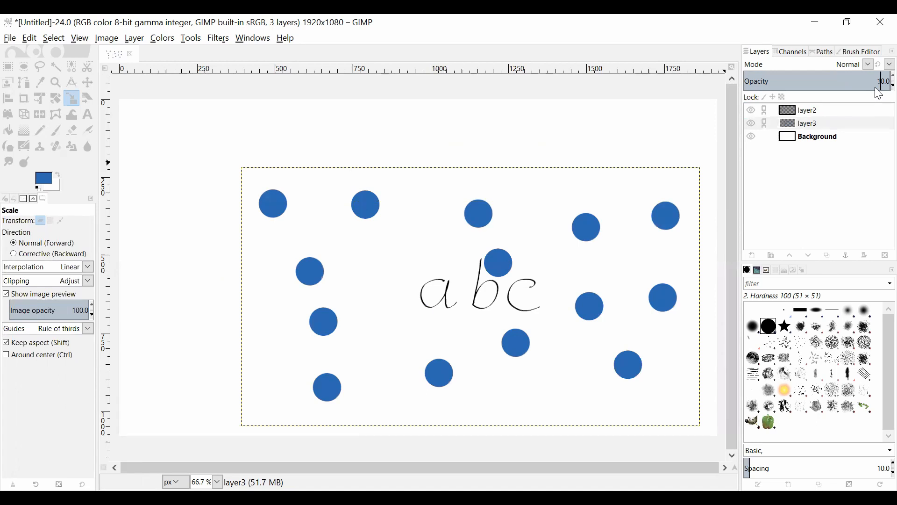
type("5")
key("Return")
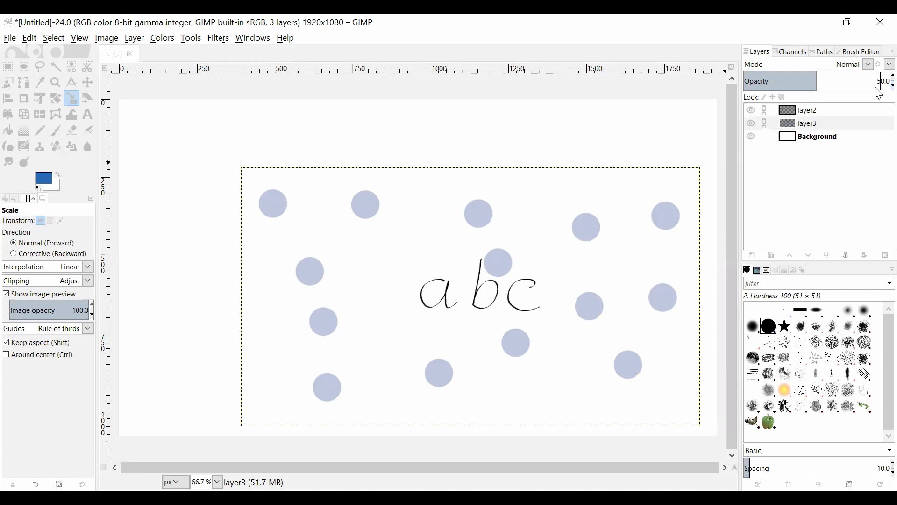
Step: Unlink layer3 and layer2, and lower layer2 one step in the stack so it lies beneath layer3
left_click(764, 125)
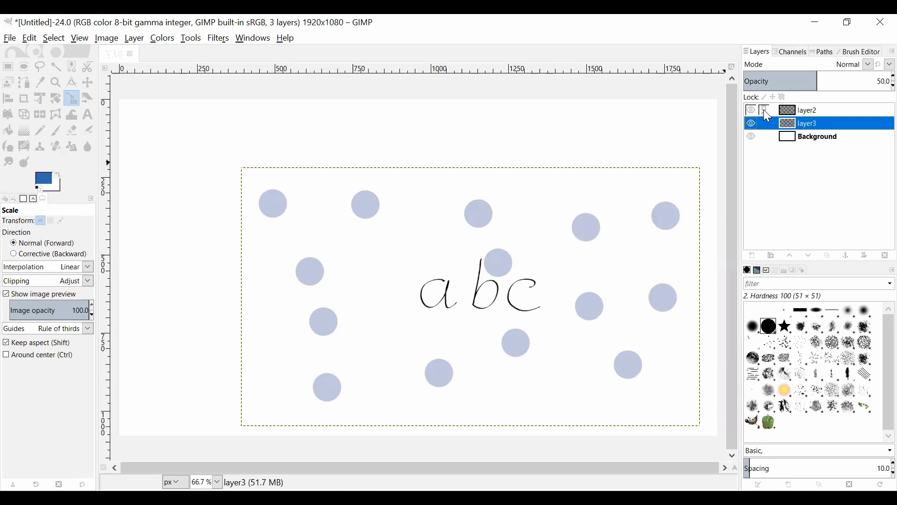
left_click(813, 113)
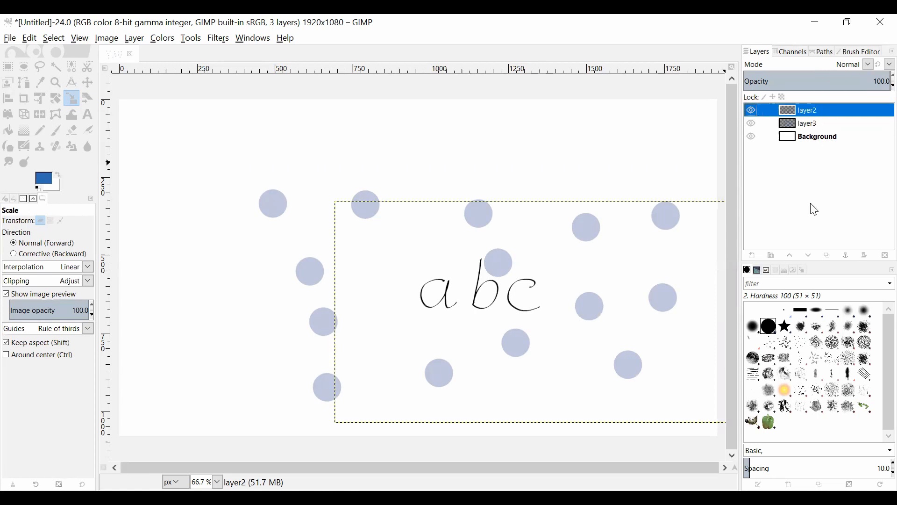
left_click(811, 260)
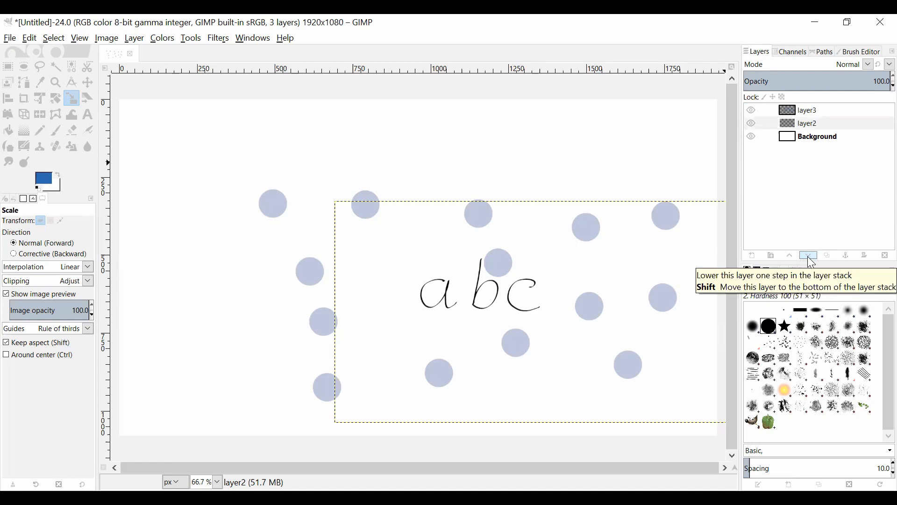
Step: Move layer3 slightly to the left with the Move tool so that one dot overlaps the letter b
left_click(813, 115)
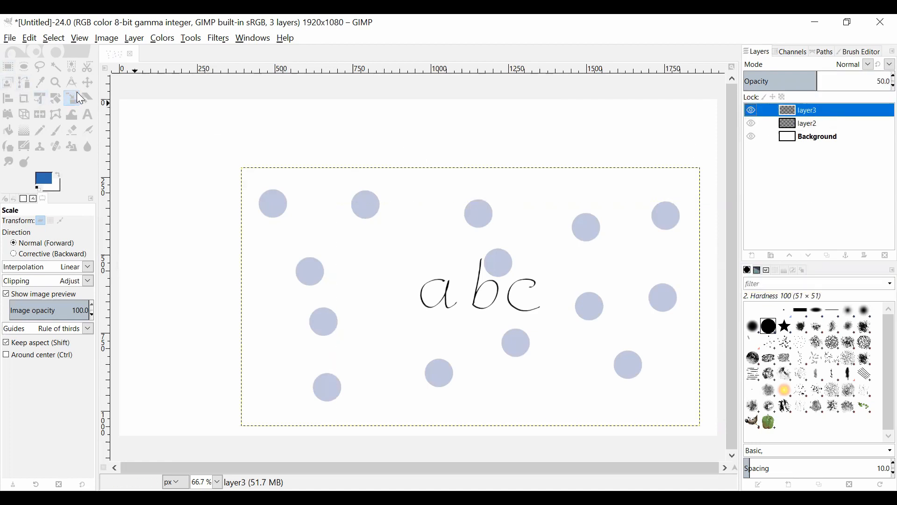
left_click(87, 82)
left_click_drag(384, 250, 369, 252)
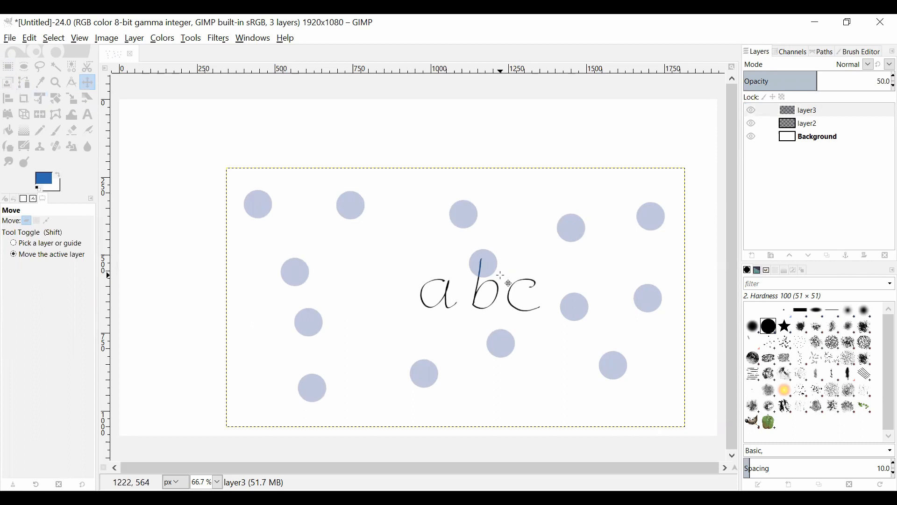
Step: Change the blend mode of layer3 to Dissolve
left_click(870, 66)
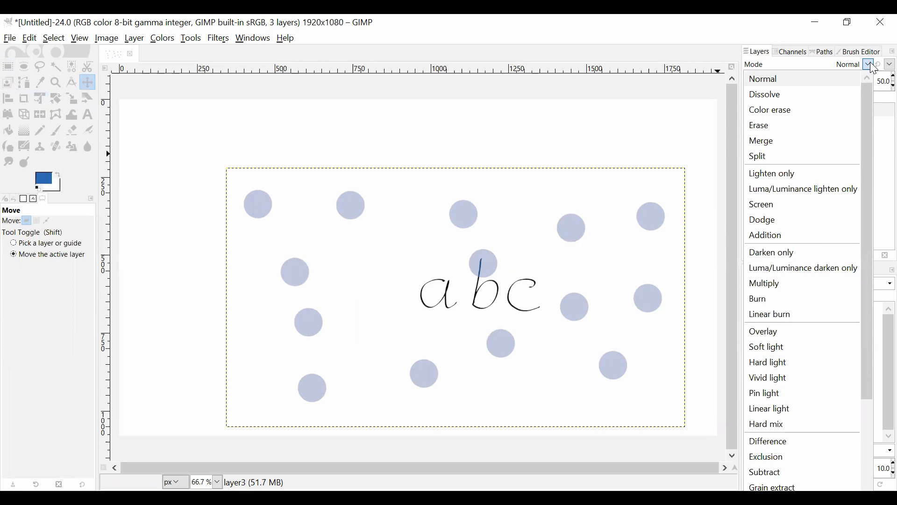
left_click(870, 65)
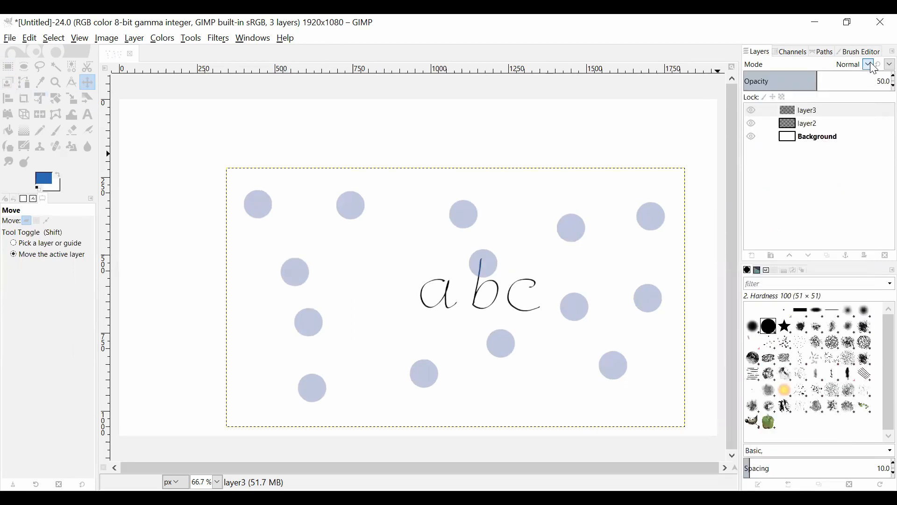
left_click(807, 109)
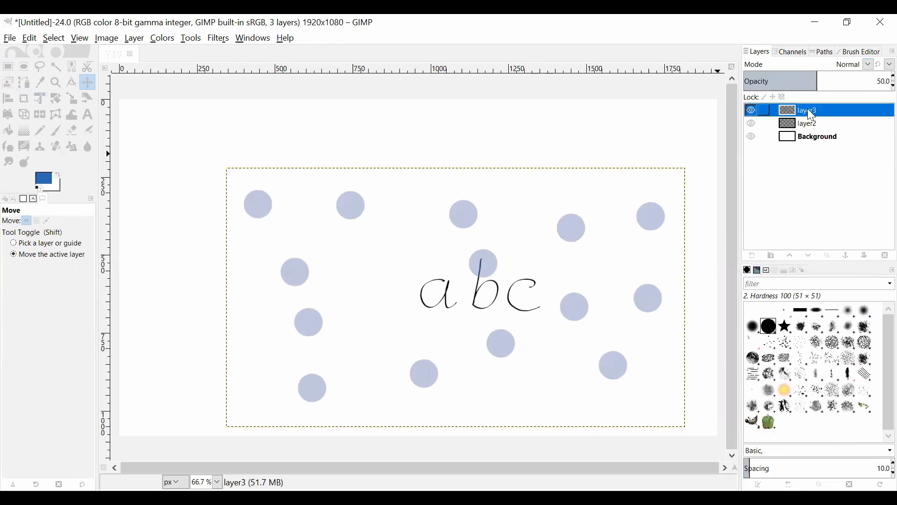
left_click(869, 66)
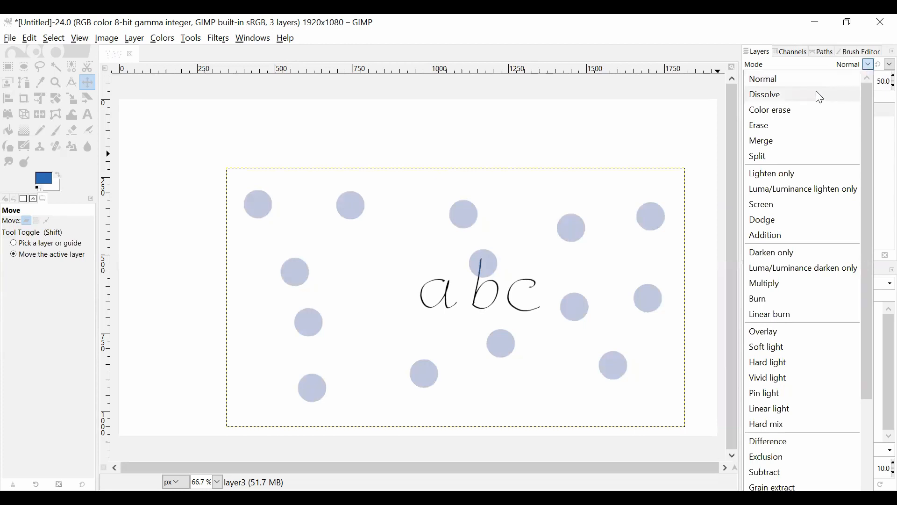
left_click(821, 97)
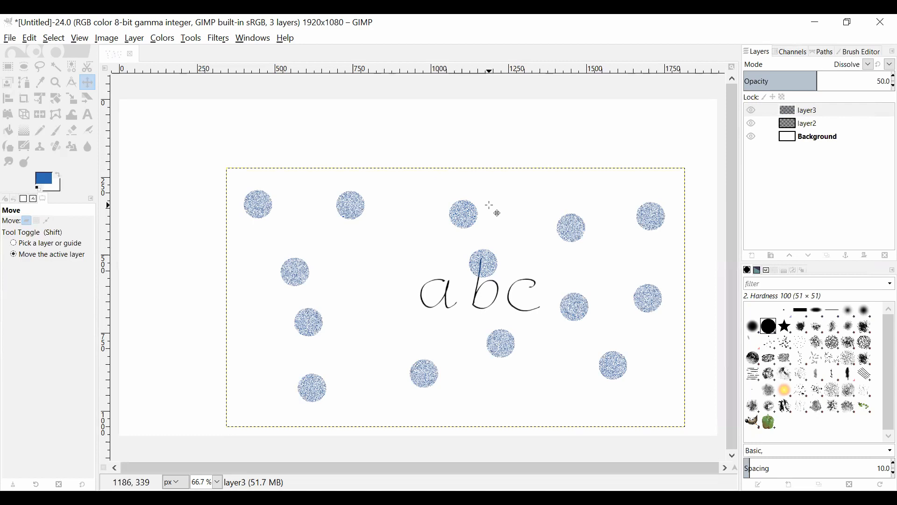
Step: Hide layer3 so only the abc lettering remains over the Background, and bring up the file commands
left_click(9, 38)
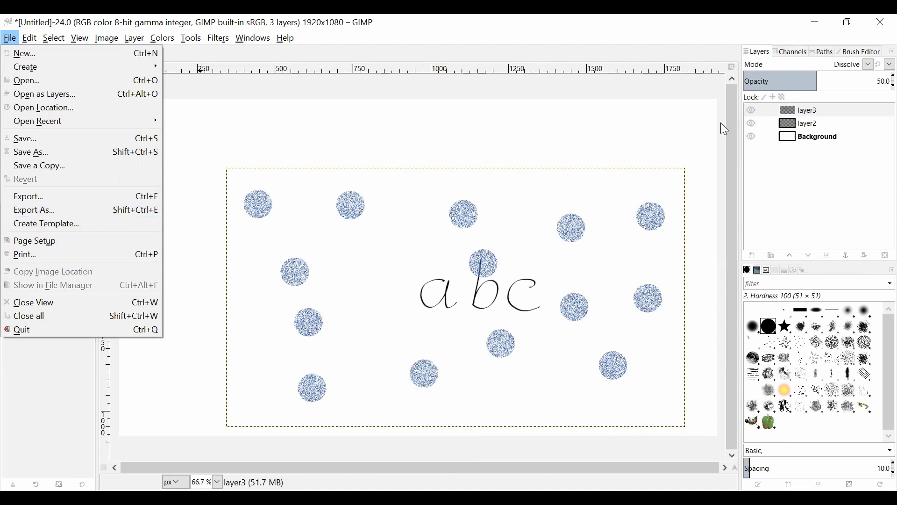
left_click(807, 131)
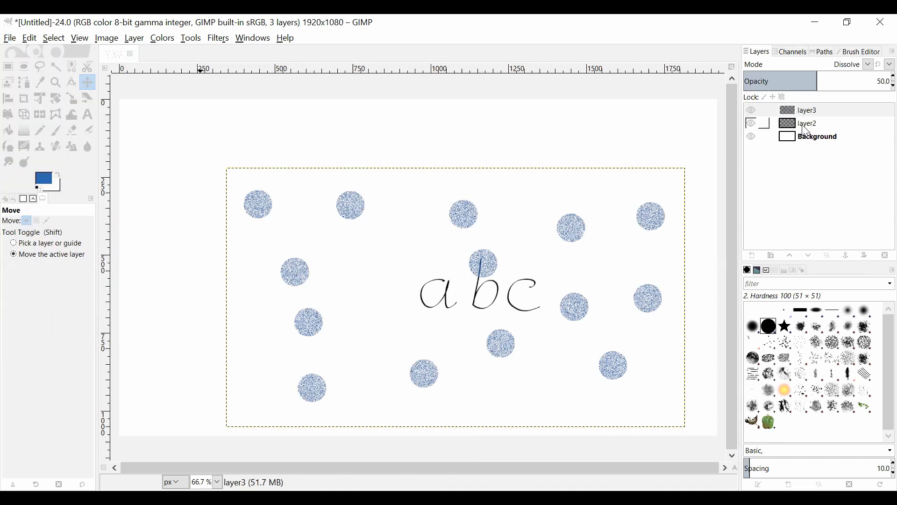
left_click(752, 113)
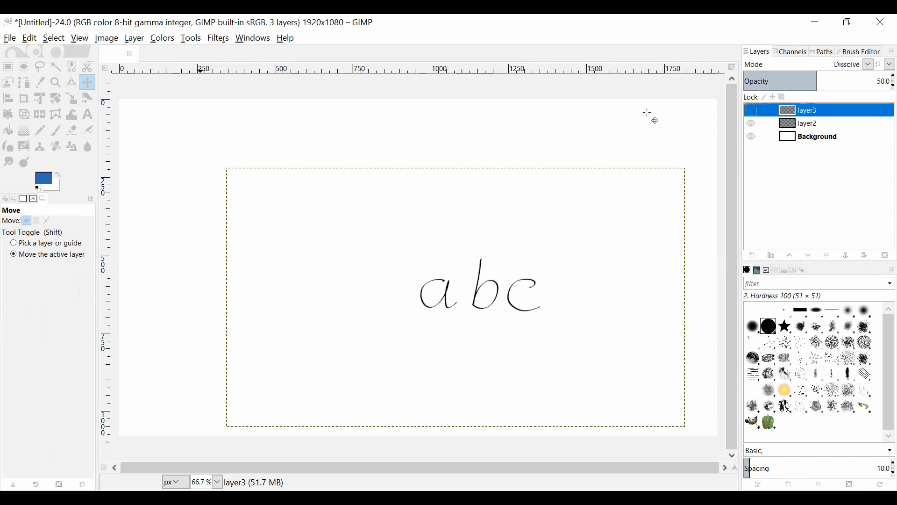
left_click(10, 38)
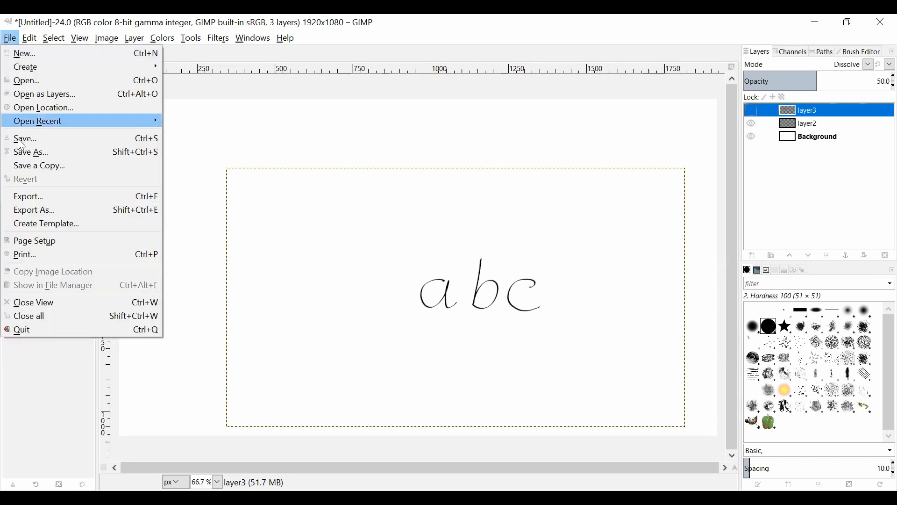